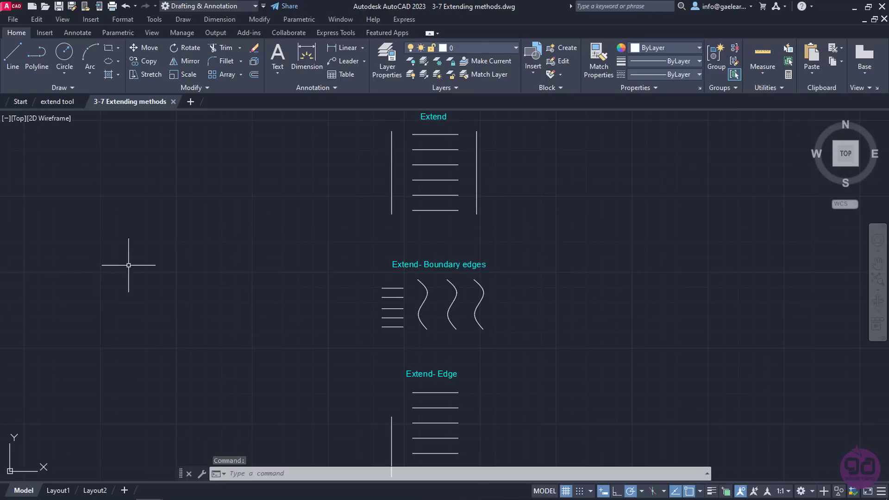
Step: Start Extend from the Home tab's Trim dropdown, accepting all objects as boundary edges
left_click(258, 21)
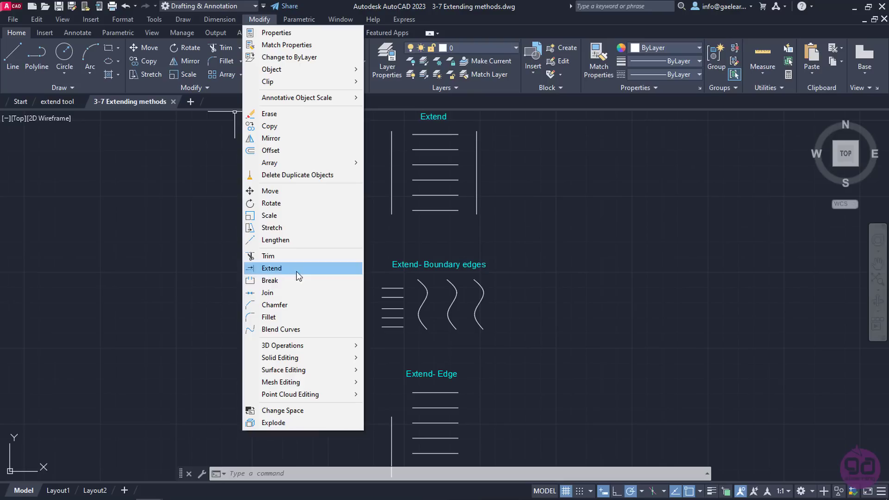
left_click(294, 270)
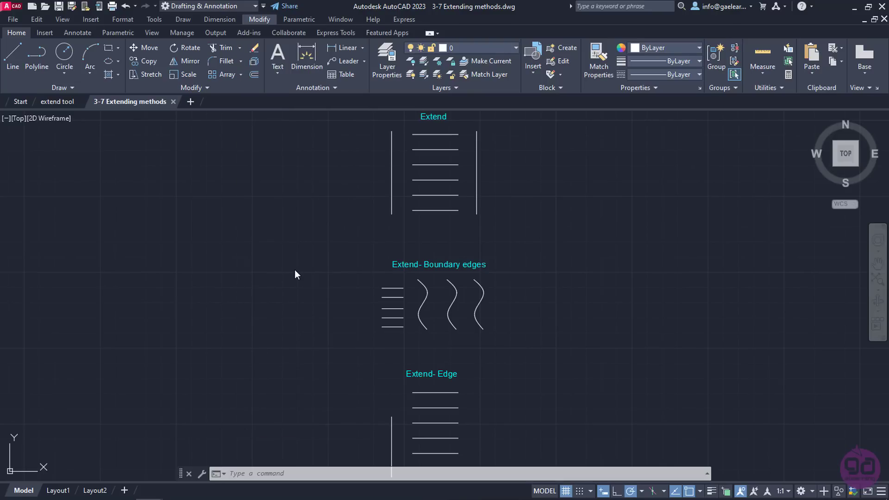
left_click(240, 48)
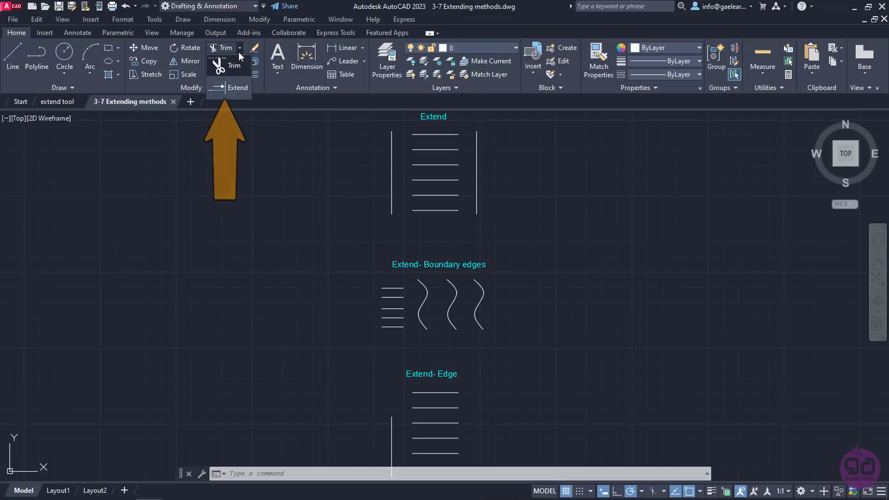
left_click(235, 88)
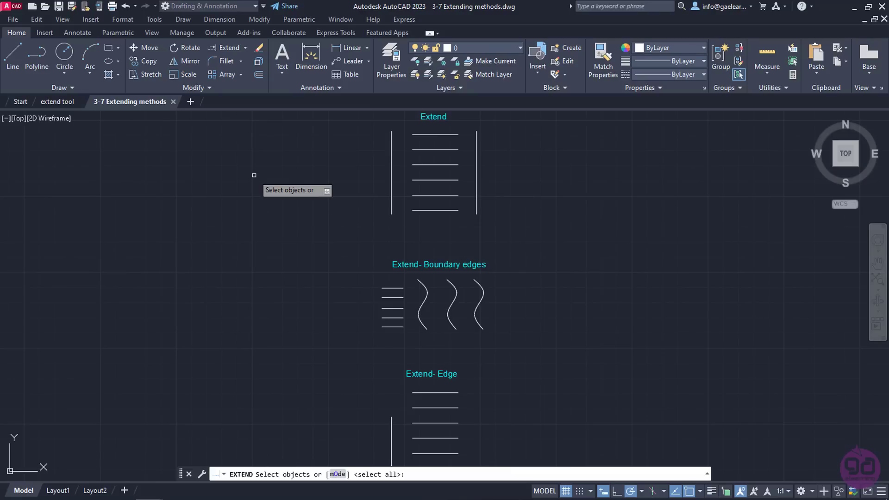
key("Return")
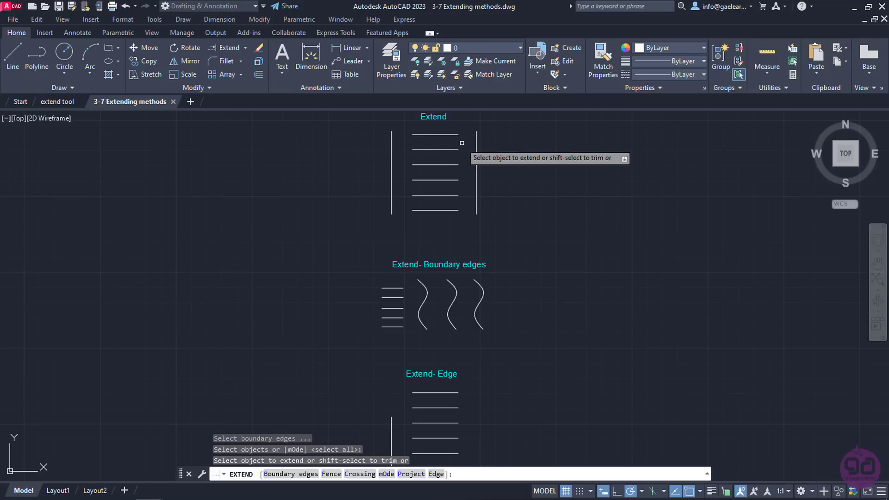
Step: Extend the top line right and the second line left to the vertical lines
middle_click_drag(462, 143, 503, 226)
scroll(461, 260, "up", 5)
scroll(460, 259, "down", 5)
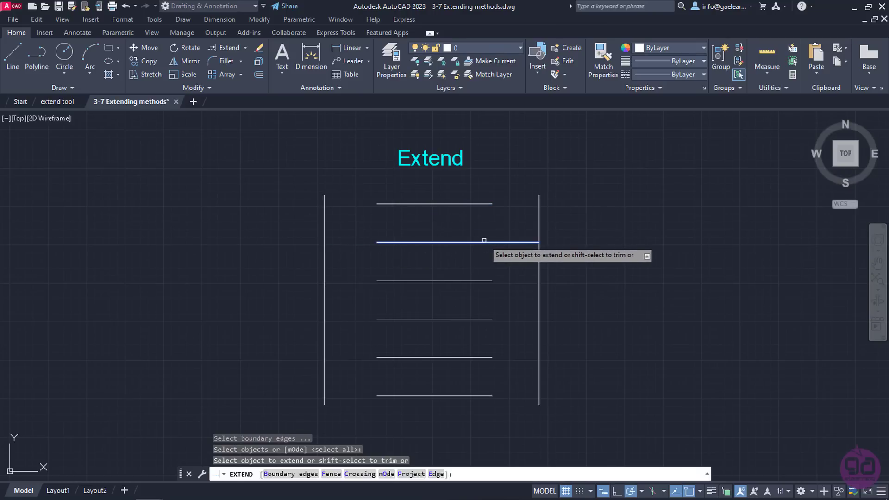
left_click(485, 204)
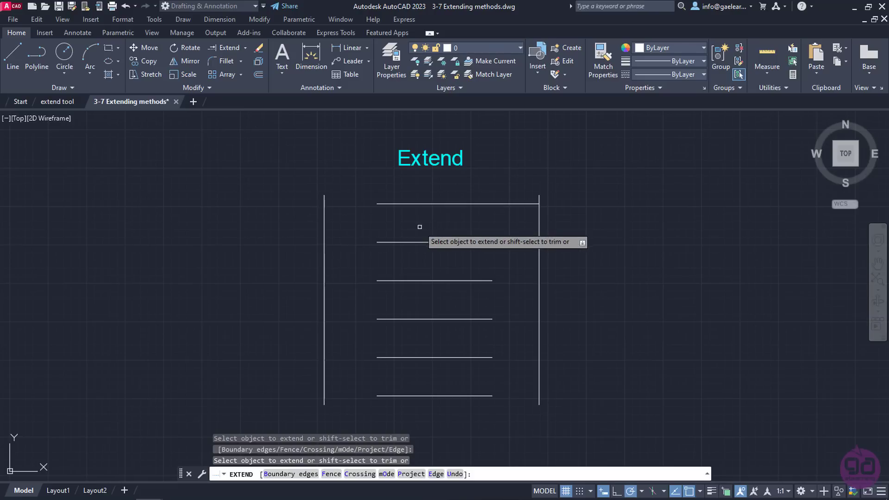
left_click(381, 241)
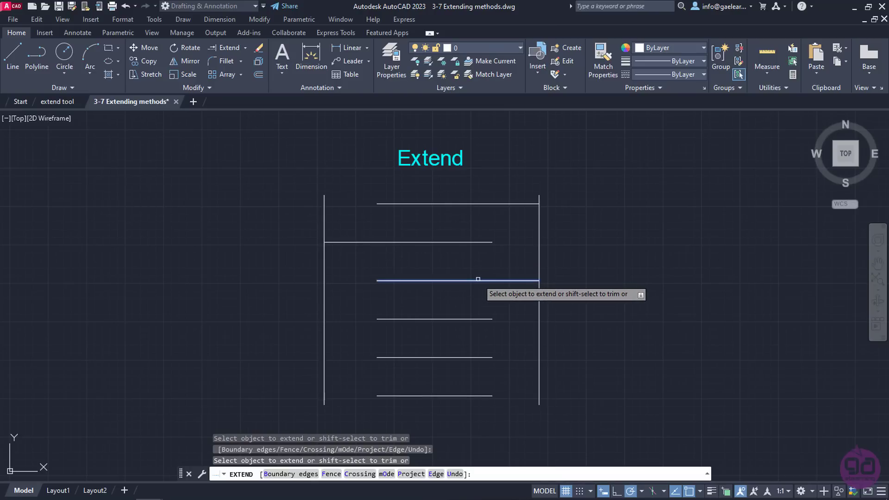
Step: Extend both ends of the third line, then the three lower lines with a crossing window
left_click(413, 279)
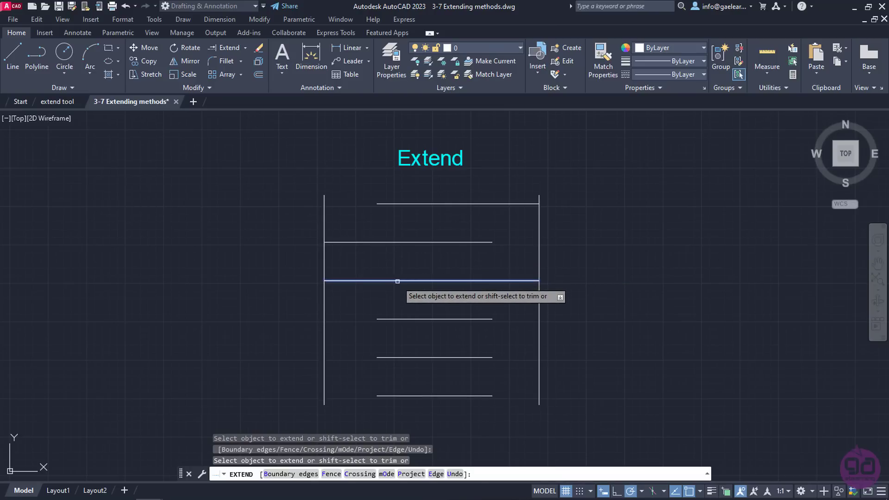
left_click(397, 281)
left_click(395, 296)
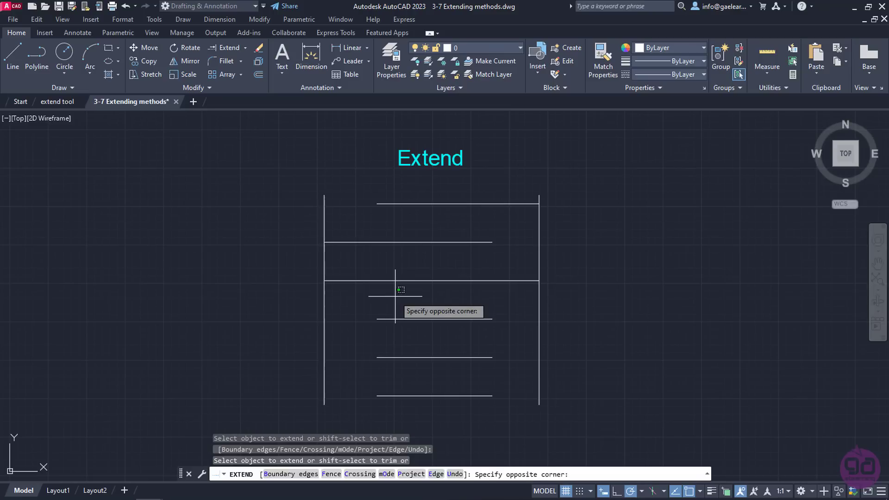
left_click(372, 401)
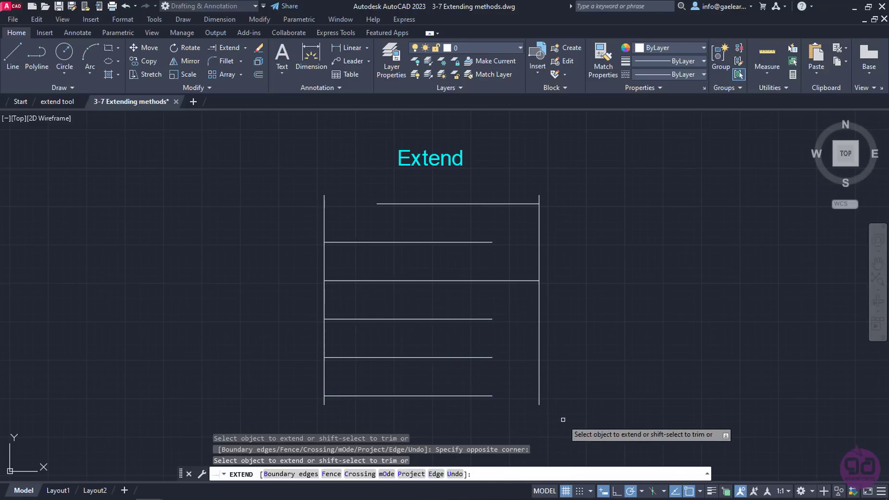
key("Return")
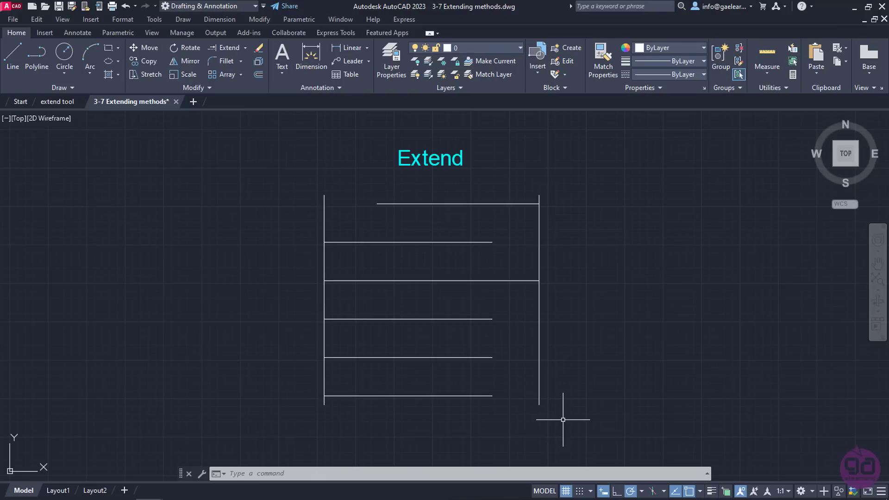
Step: Pan to the Boundary edges example and start EXTEND (EX) with all objects as boundaries
mouse_move(563, 419)
middle_mouse_down()
mouse_move(547, 347)
mouse_move(529, 107)
middle_mouse_up()
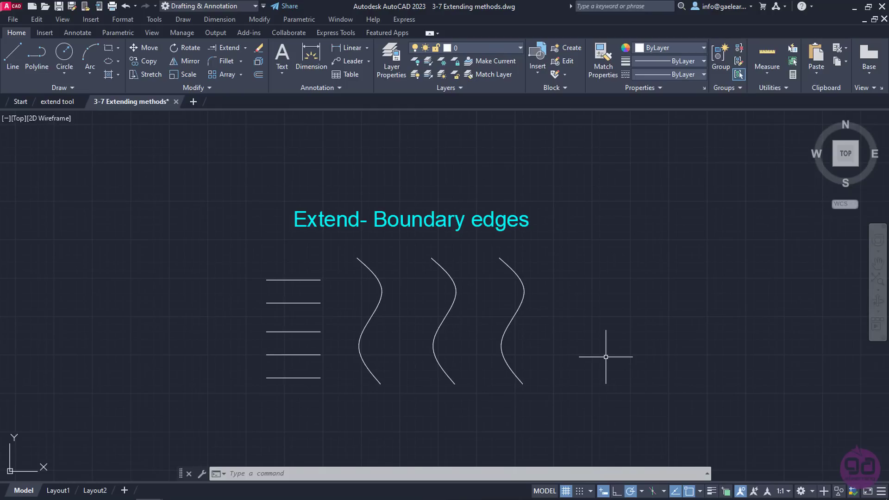
type("ex")
key("Return")
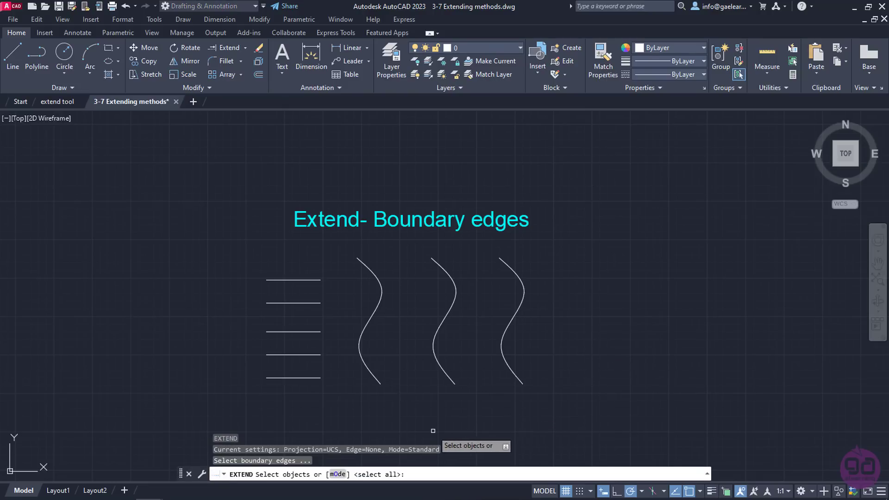
key("Return")
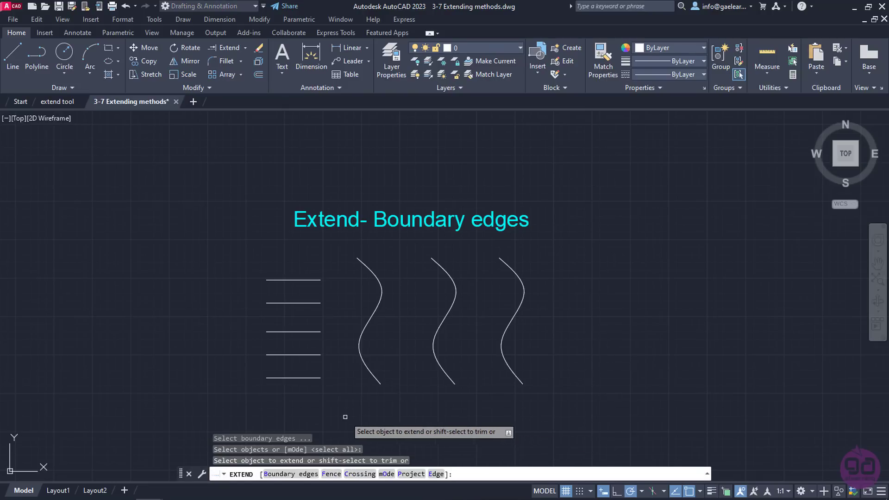
Step: Extend the five lines to the first and second curves with crossing windows, then undo it
left_click(327, 400)
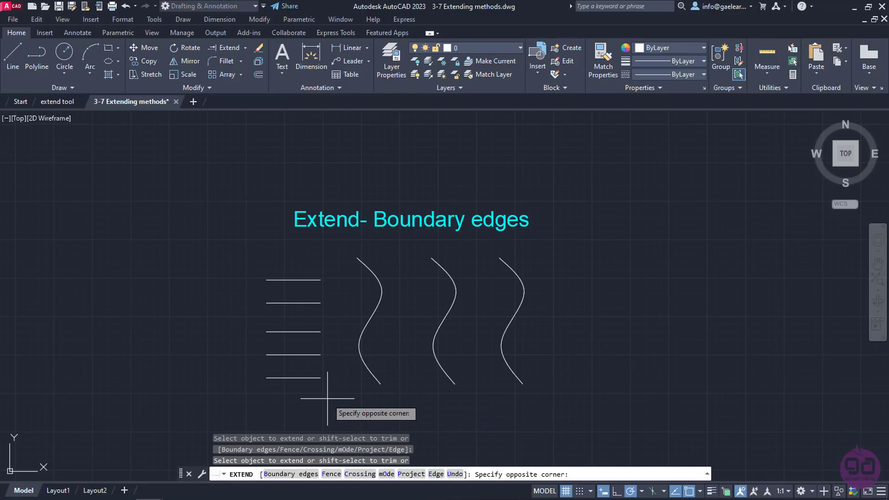
left_click(312, 270)
left_click(328, 400)
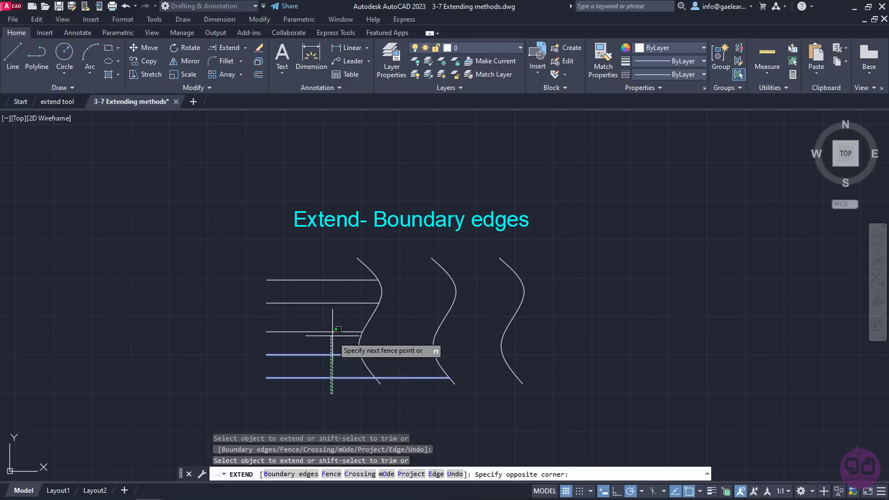
left_click(326, 271)
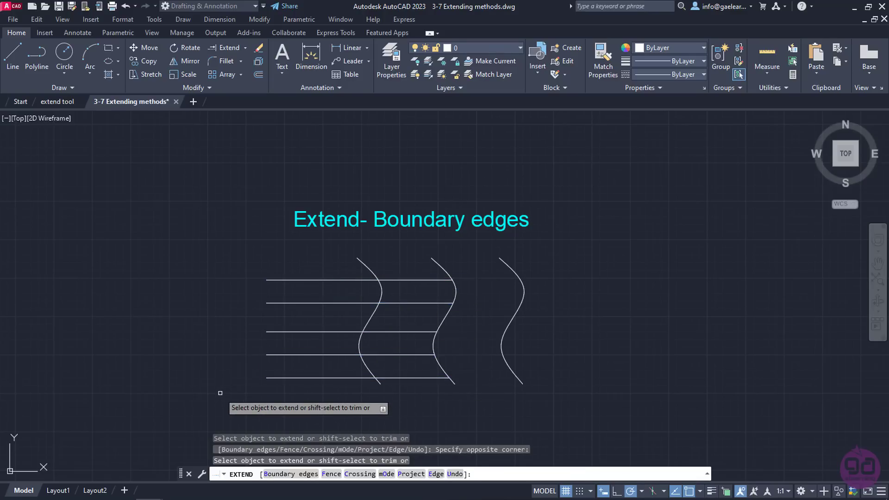
key("Escape")
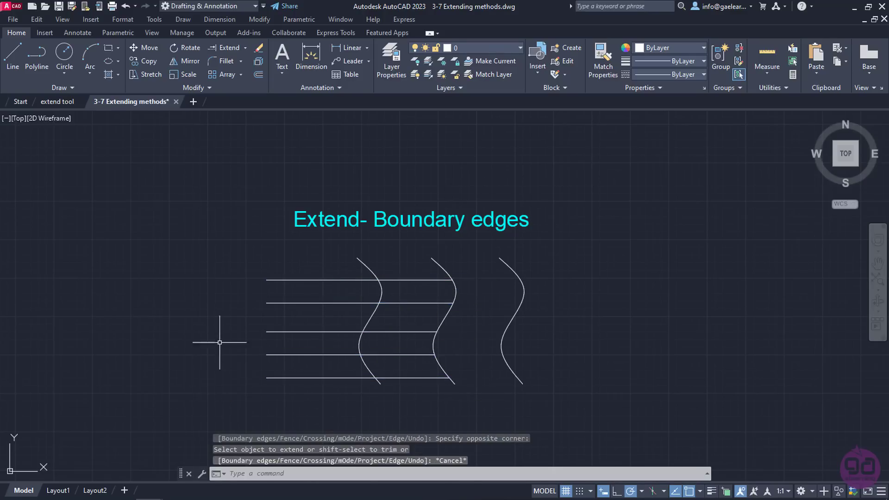
left_click(125, 6)
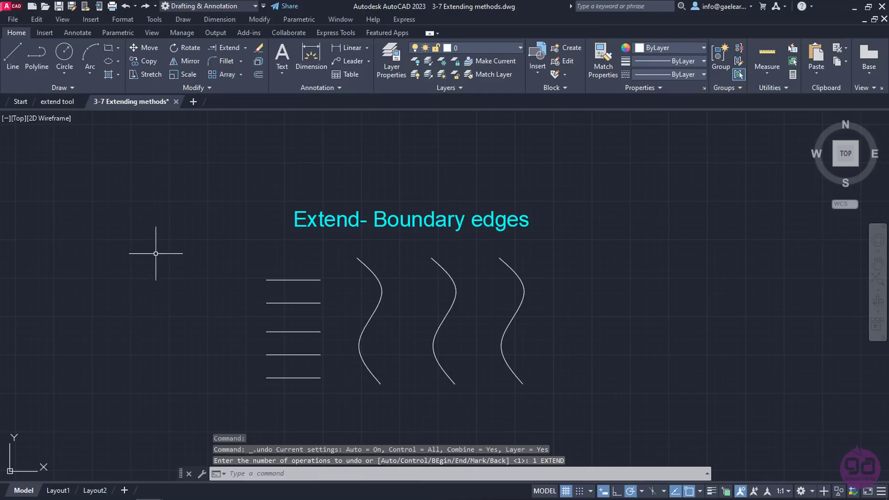
Step: Start Extend and pick only the middle spline as the boundary edge
left_click(228, 48)
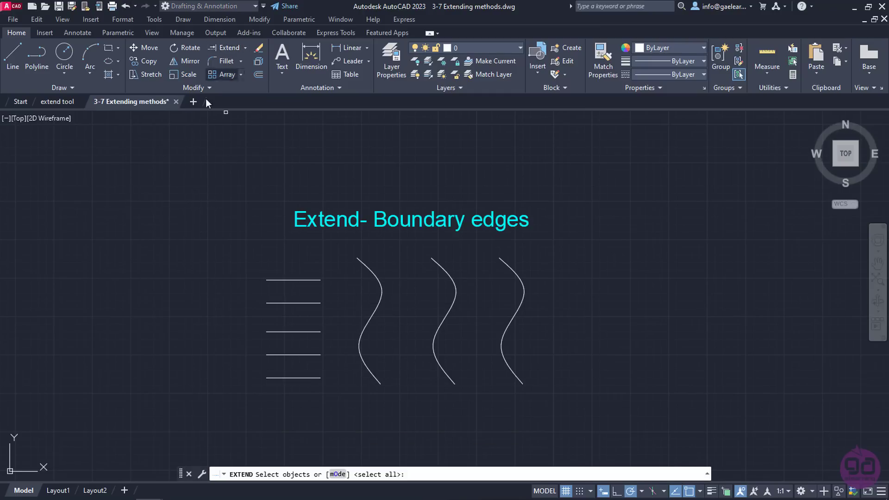
key("Return")
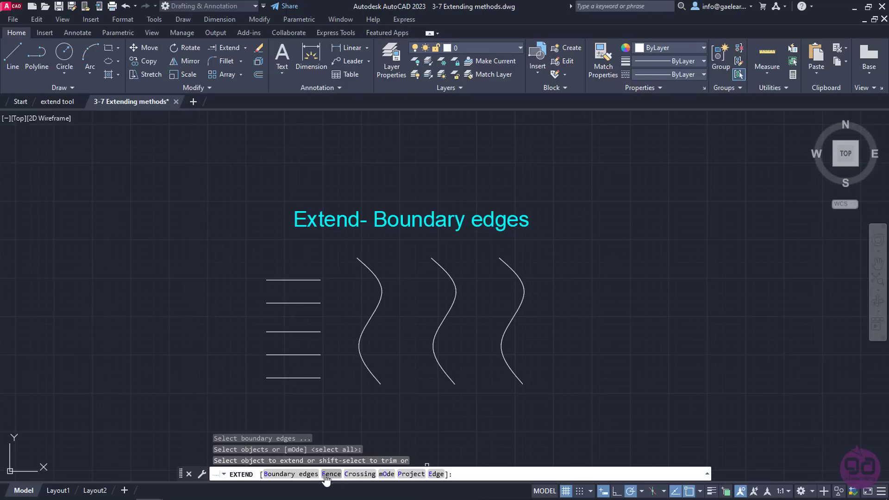
left_click(275, 475)
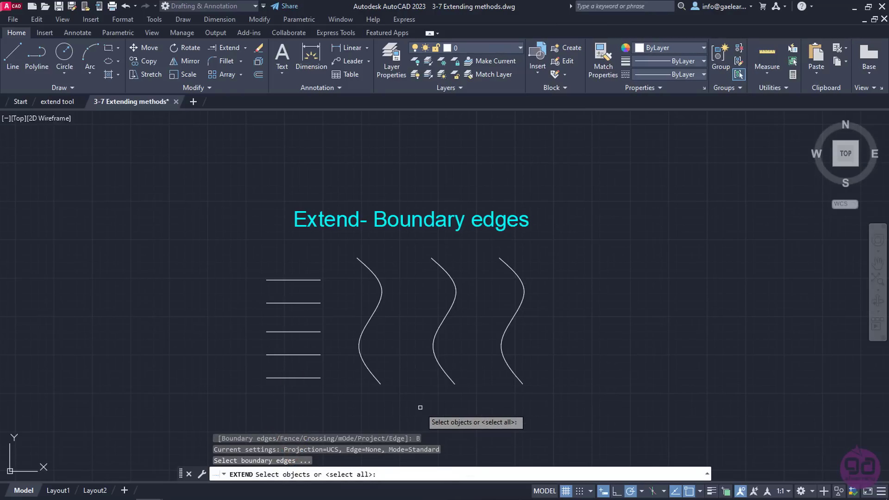
left_click(440, 366)
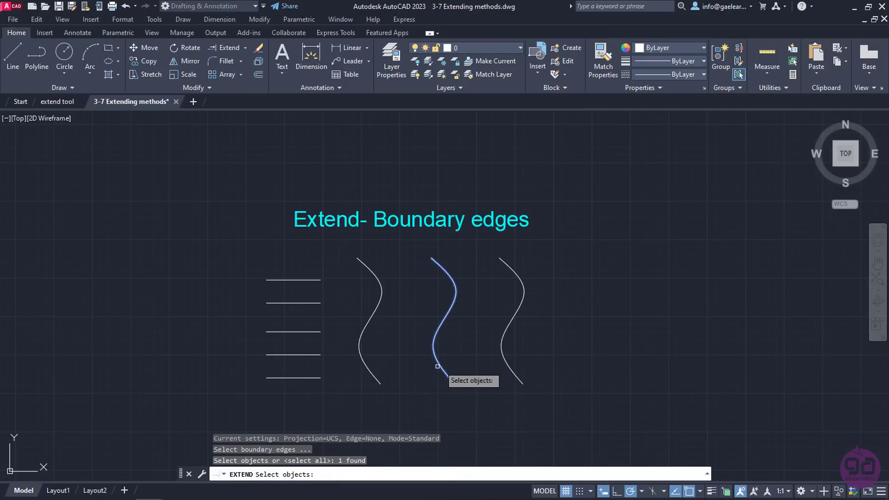
key("Return")
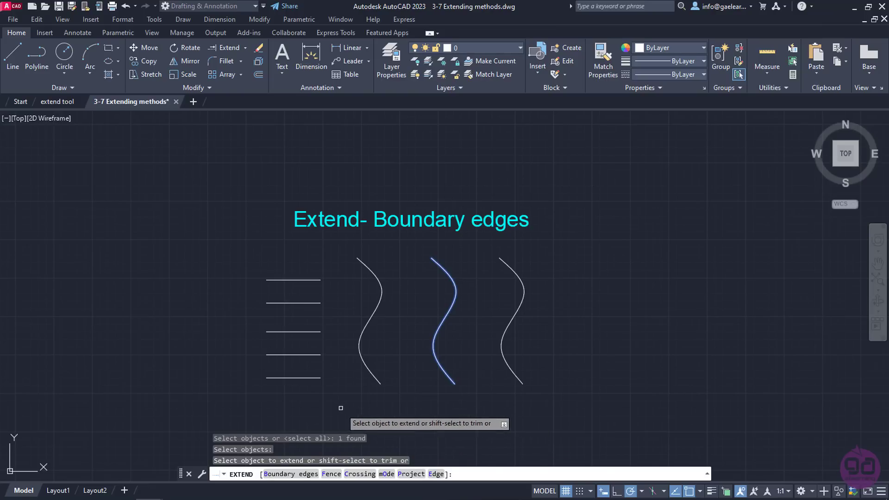
Step: Extend the five lines' right ends to the middle curve with a crossing window
left_click(315, 402)
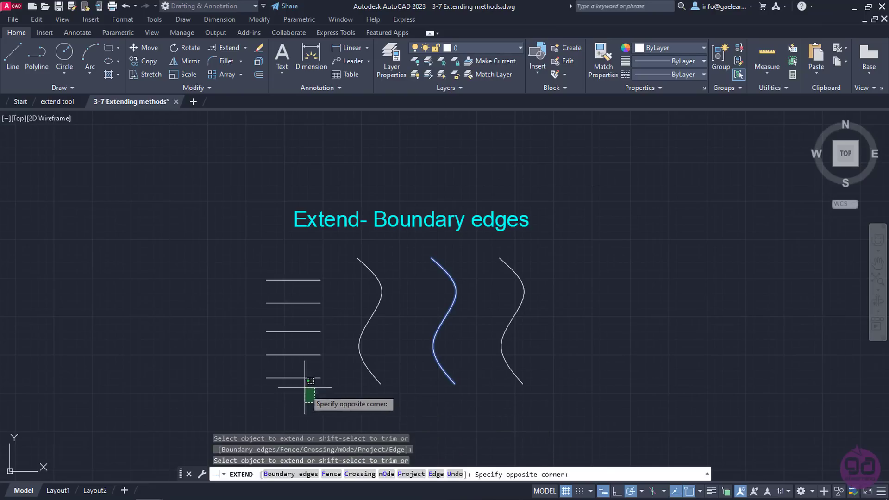
left_click(324, 273)
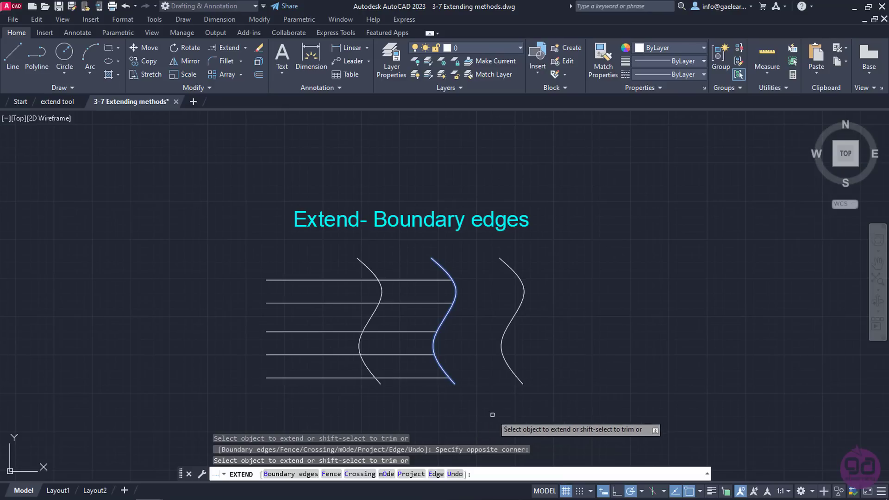
key("Return")
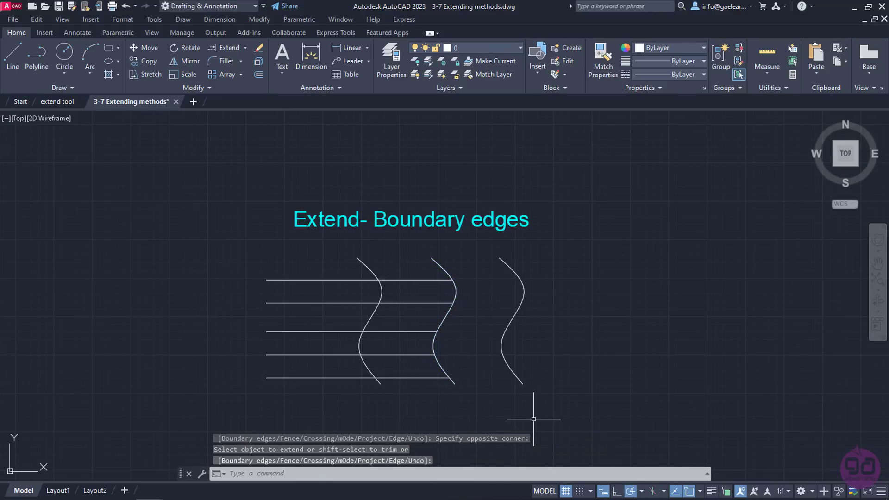
Step: Pan to the Extend- Edge example and restart EXTEND with all objects as boundaries
mouse_move(540, 422)
middle_mouse_down()
mouse_move(554, 425)
mouse_move(518, 223)
mouse_move(543, 114)
middle_mouse_up()
middle_click_drag(550, 307, 551, 277)
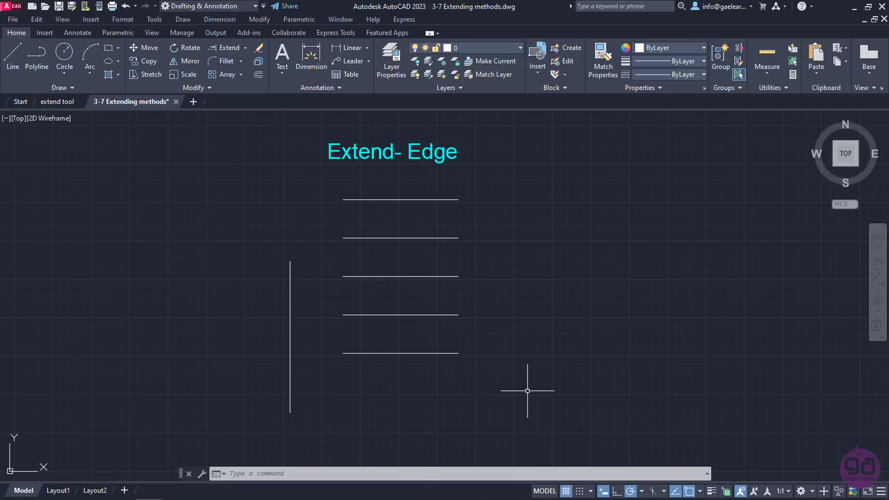
key("Return")
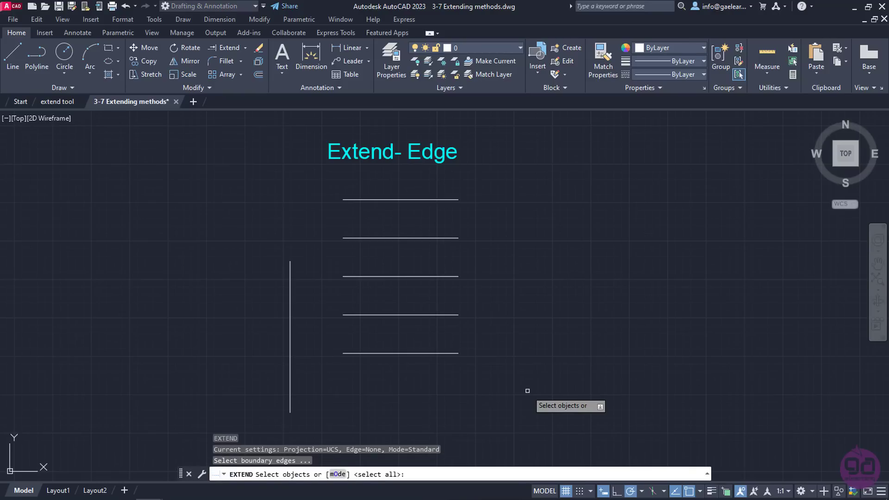
key("Return")
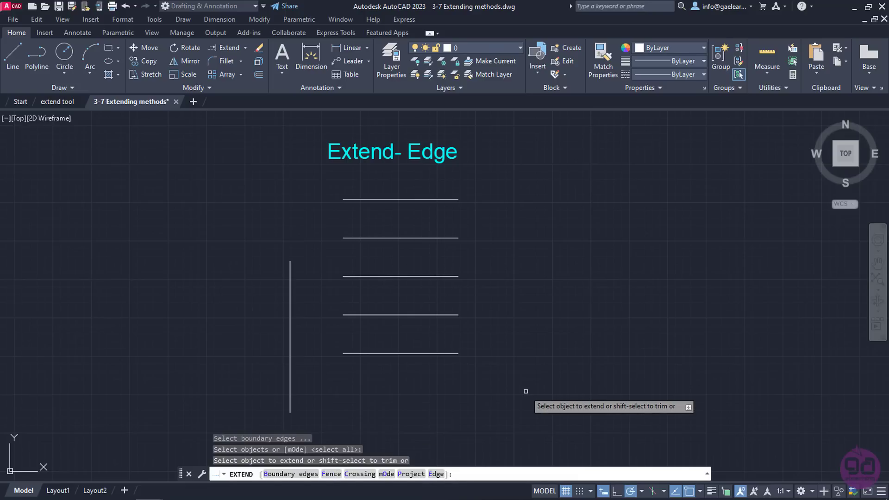
Step: Extend the bottom, second and middle lines left to the vertical line
left_click(348, 353)
left_click(351, 315)
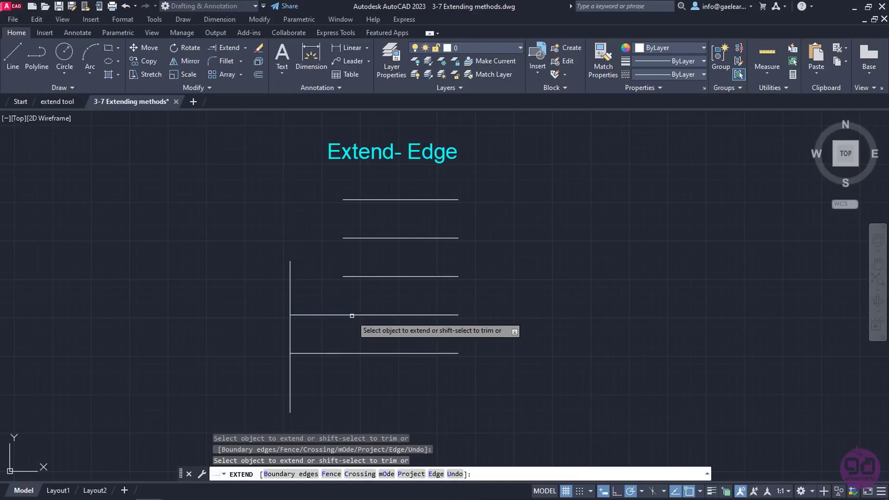
left_click(347, 276)
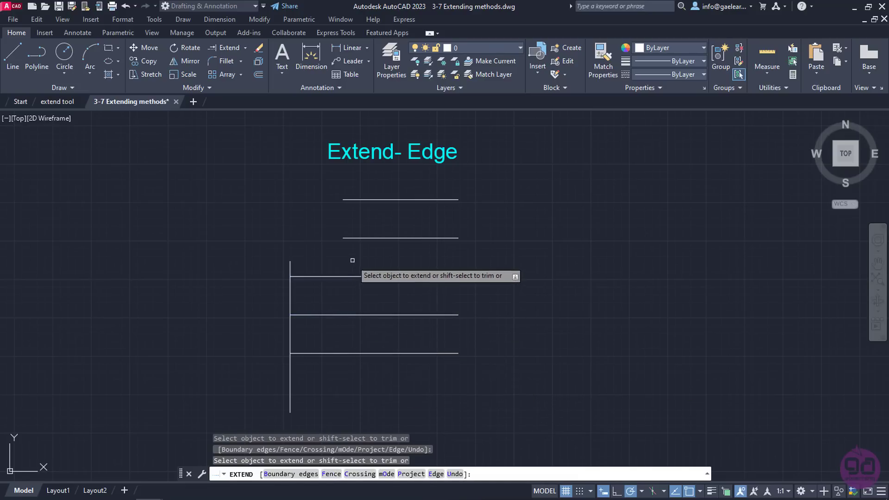
Step: Set Edge mode to Extend and extend the upper lines to the vertical's implied continuation
left_click(436, 473)
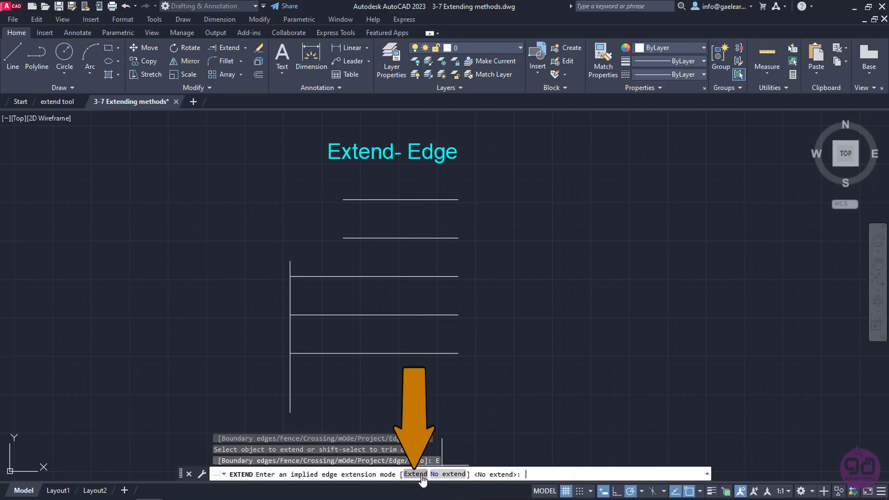
left_click(421, 476)
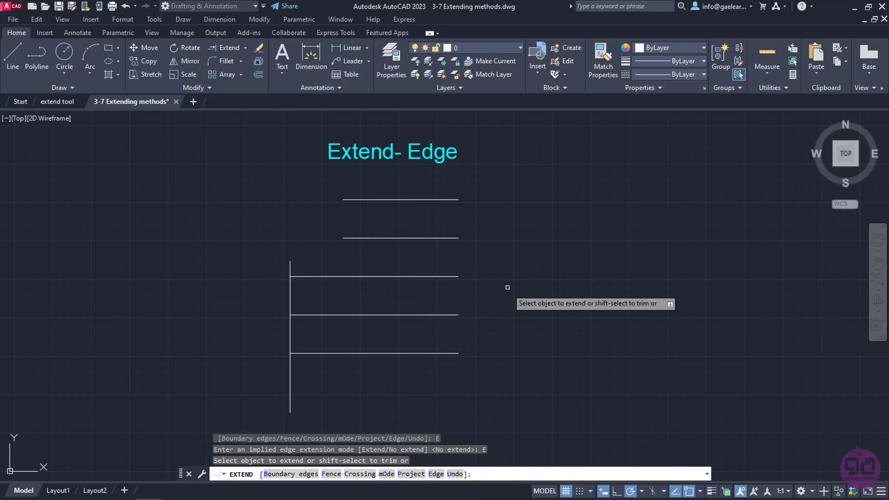
left_click(353, 237)
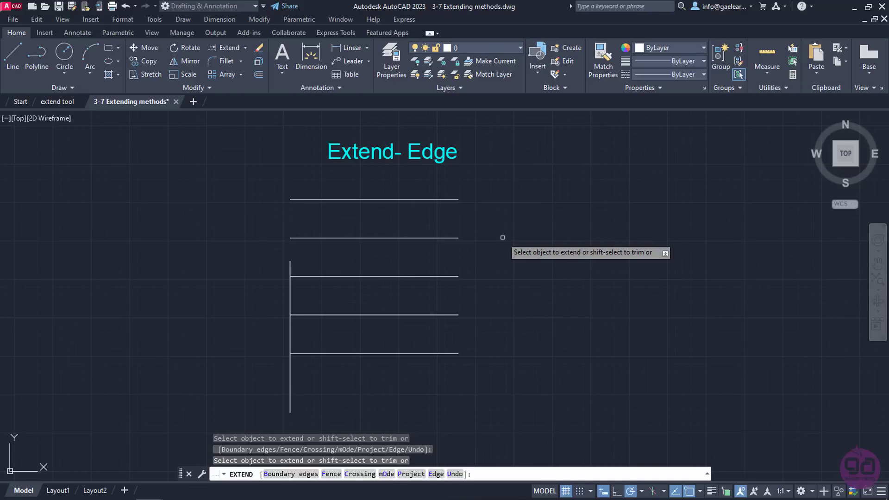
key("Return")
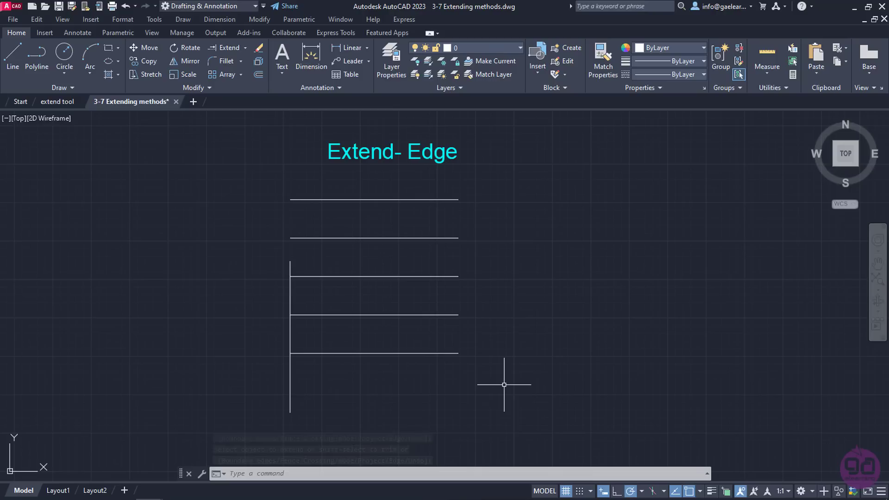
Step: Restart EXTEND with EX, all boundaries accepted, and set Edge mode to No extend
type("ex")
key("Return")
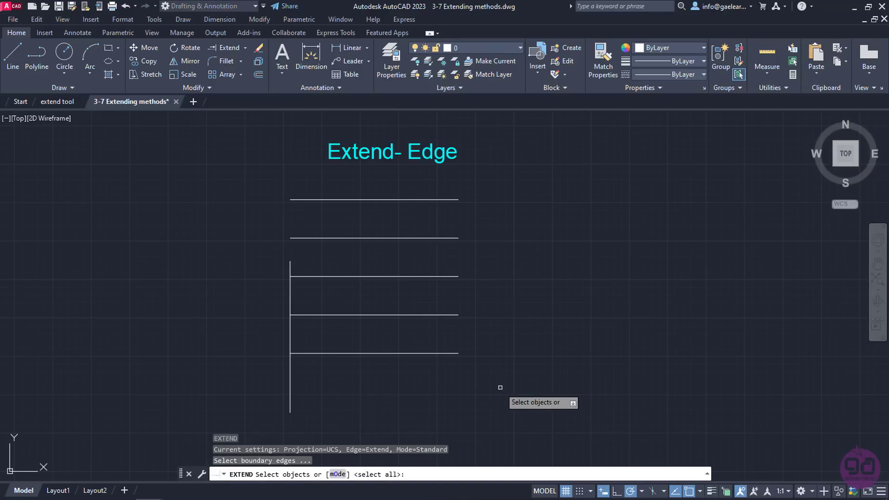
key("Return")
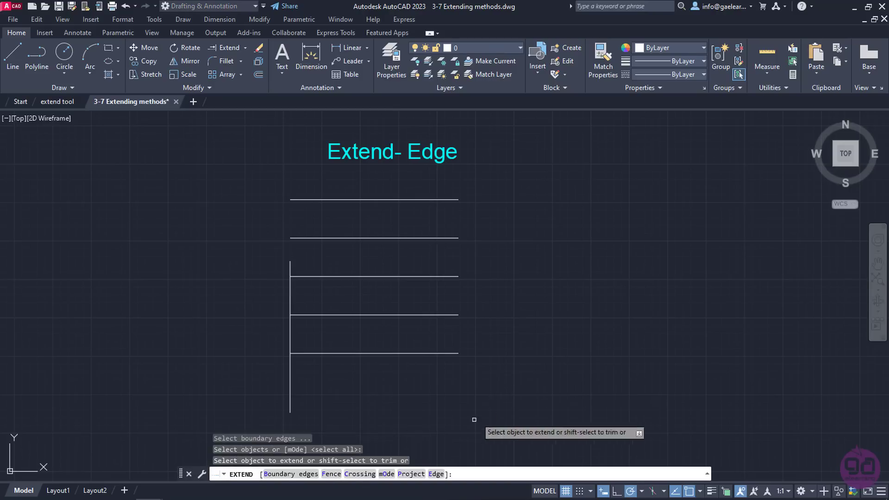
left_click(435, 474)
left_click(445, 474)
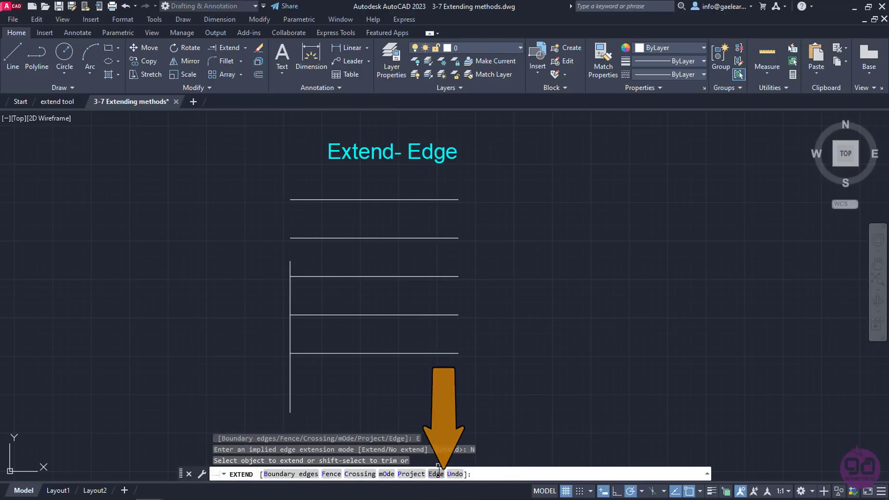